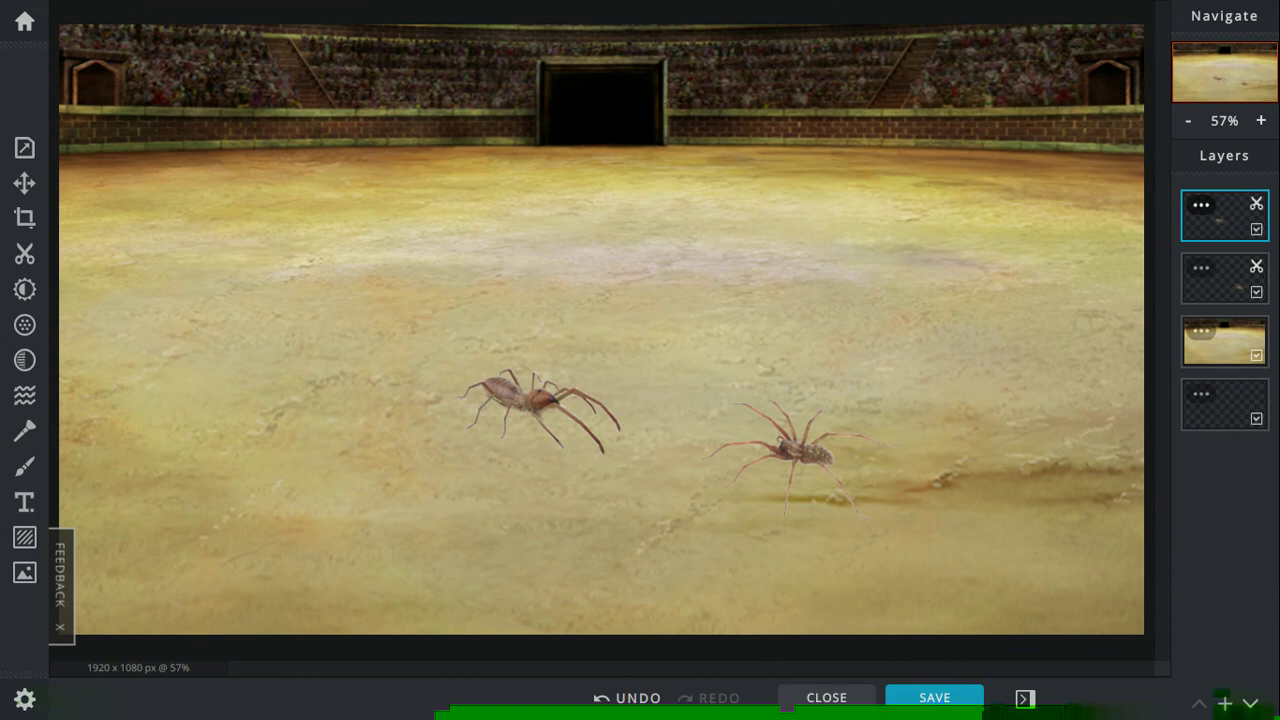
# Step: Glance at the browser's extensions list, return to full screen, and select the background arena layer
pyautogui.press('F11')
pyautogui.click(1226, 50)
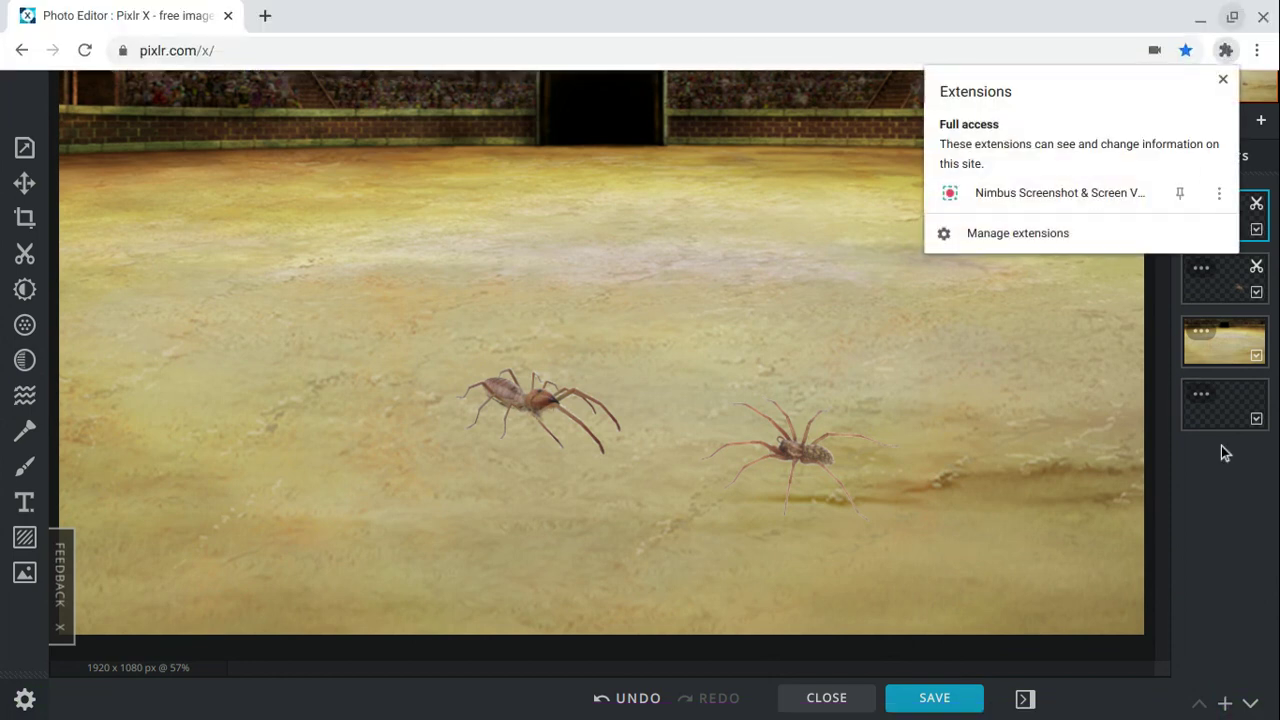
pyautogui.click(1229, 482)
pyautogui.press('F11')
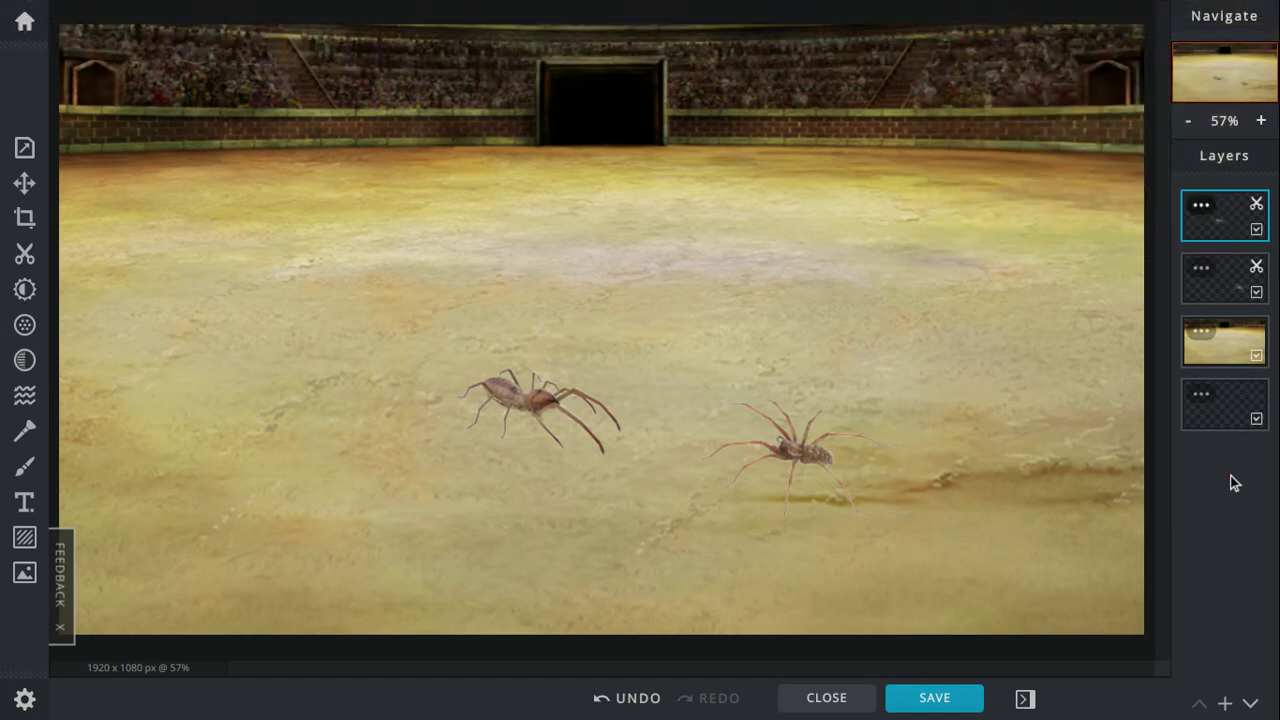
pyautogui.click(1224, 332)
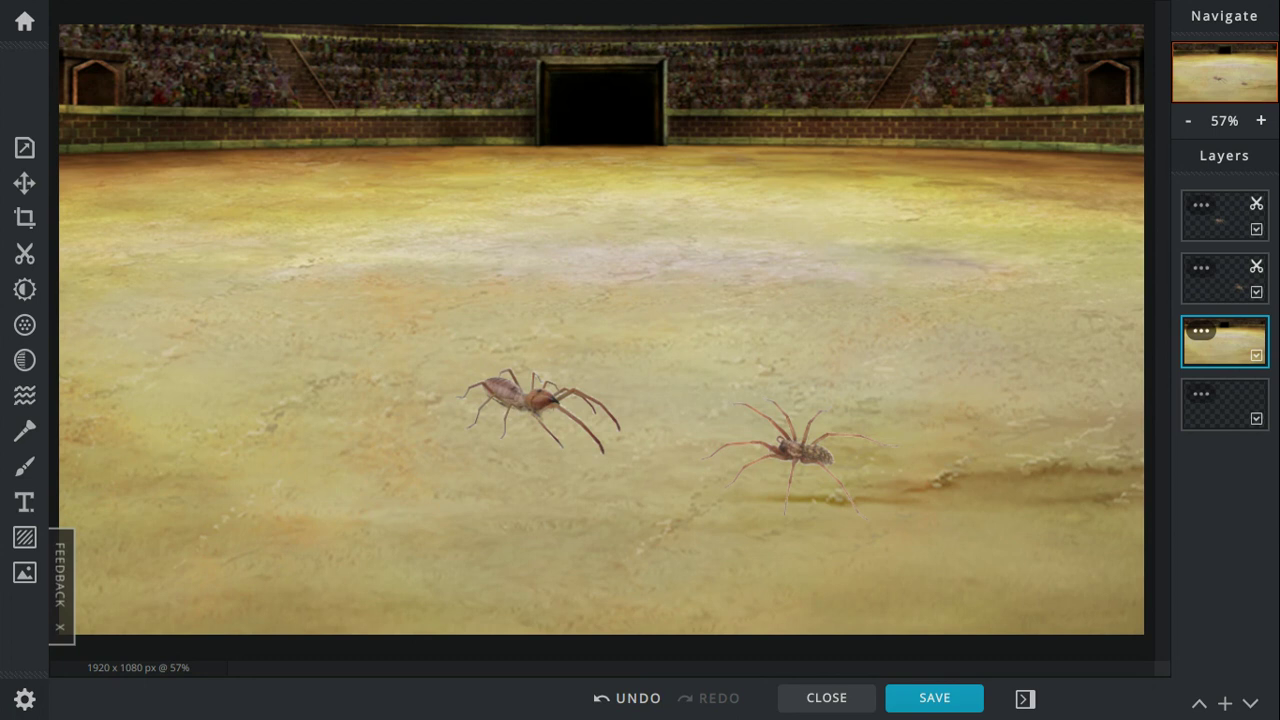
# Step: Leave full screen and start recording with the Nimbus Screenshot & Screen Video Recorder extension
pyautogui.press('F11')
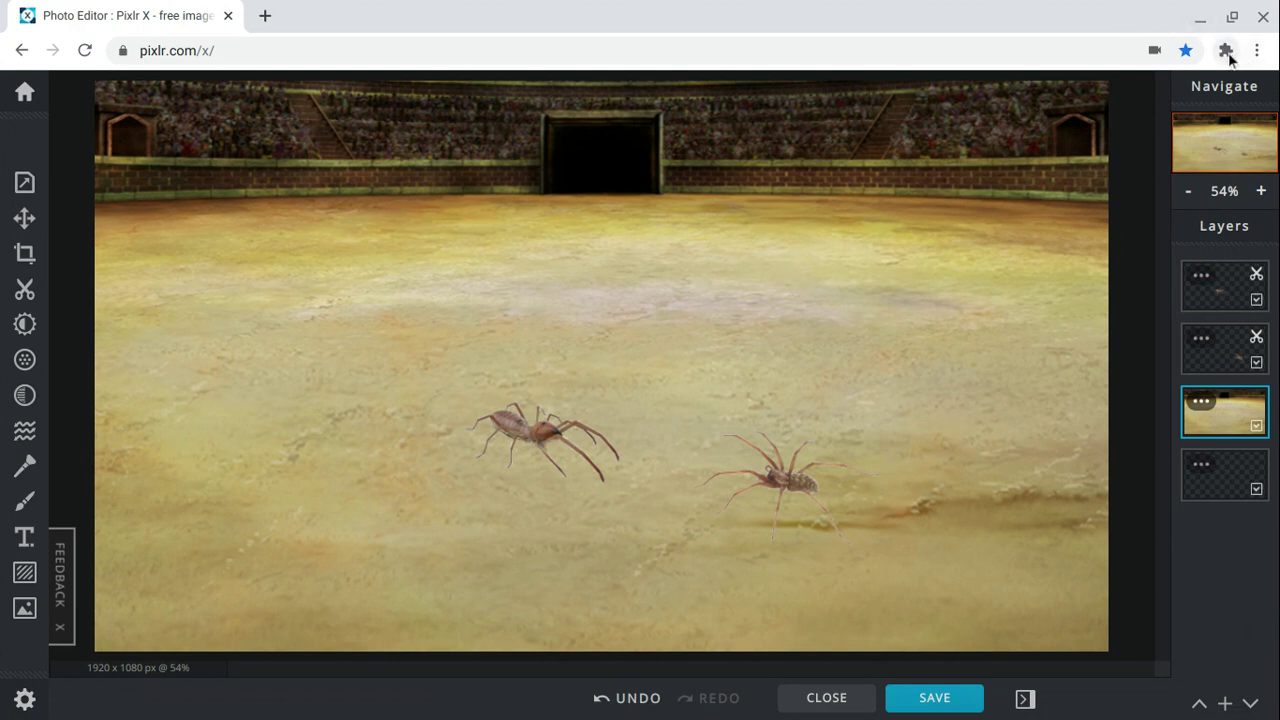
pyautogui.click(1226, 50)
pyautogui.click(1035, 193)
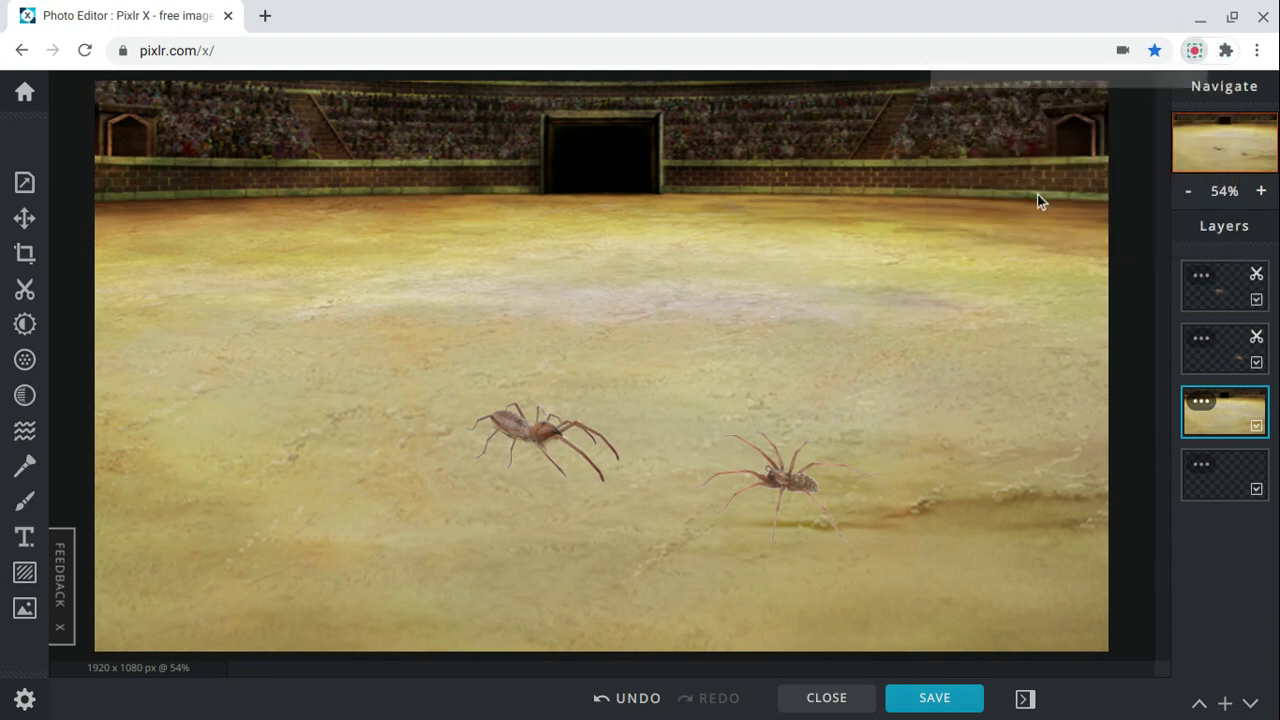